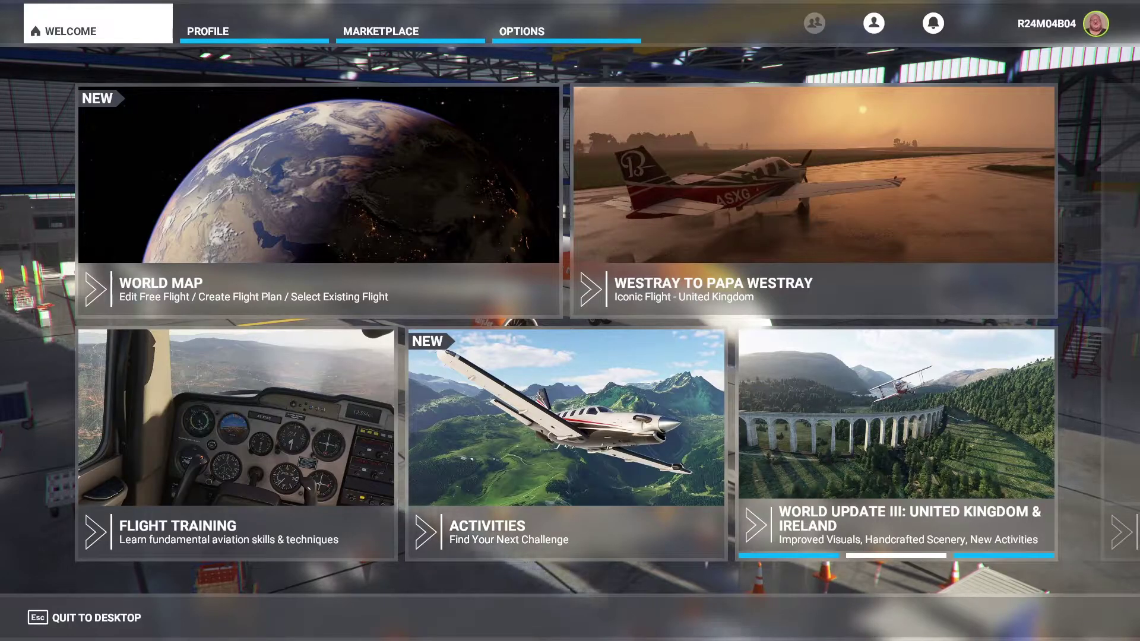
# Open the general graphics options and review the advanced settings from V-Sync and render scaling through to lens flare
pyautogui.click(524, 33)
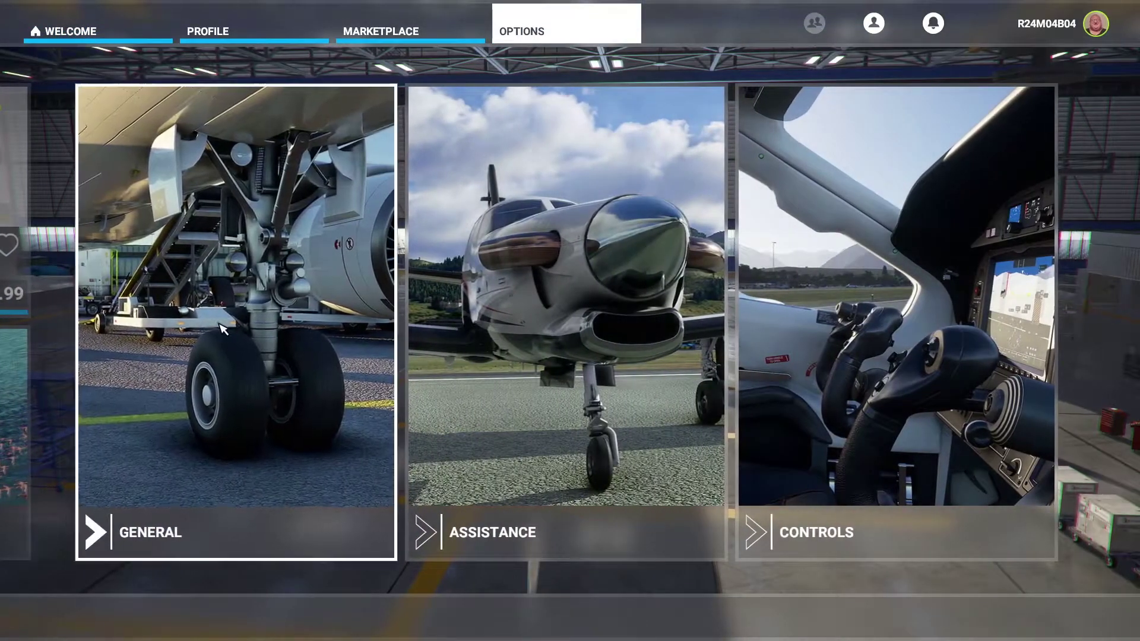
pyautogui.click(222, 329)
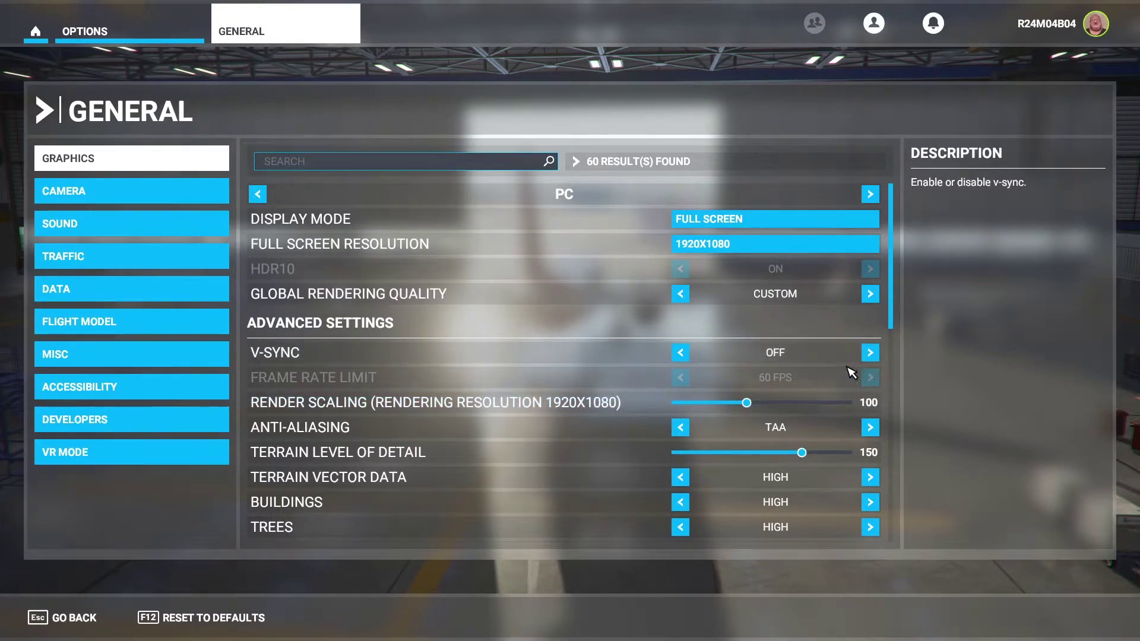
pyautogui.scroll(-2, 853, 373)
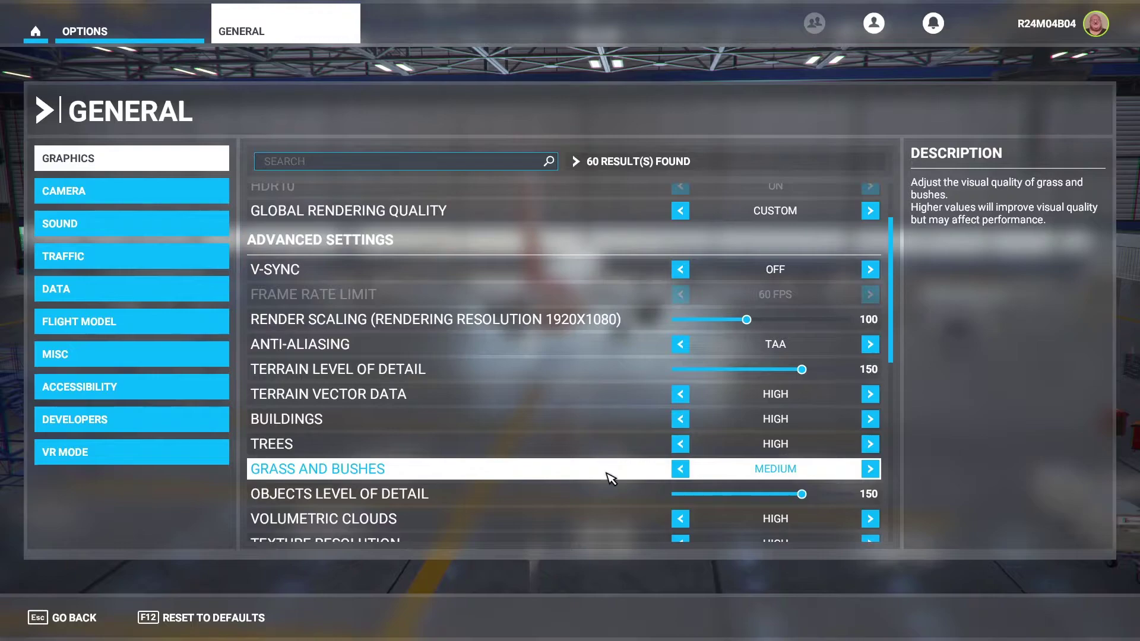
pyautogui.scroll(-3, 824, 460)
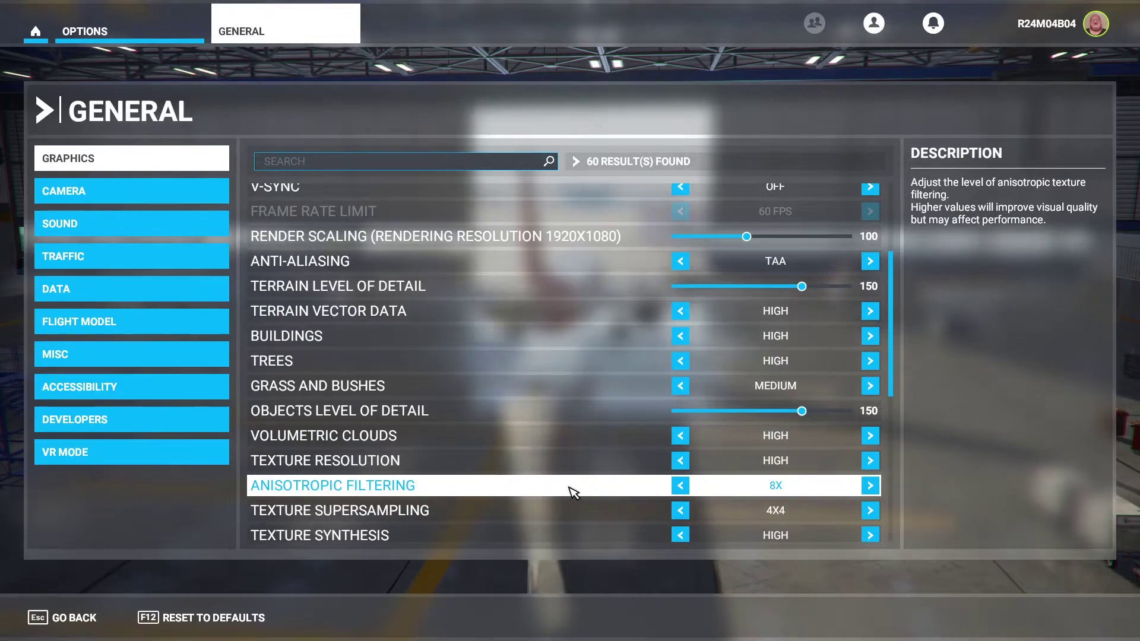
pyautogui.scroll(-3, 563, 505)
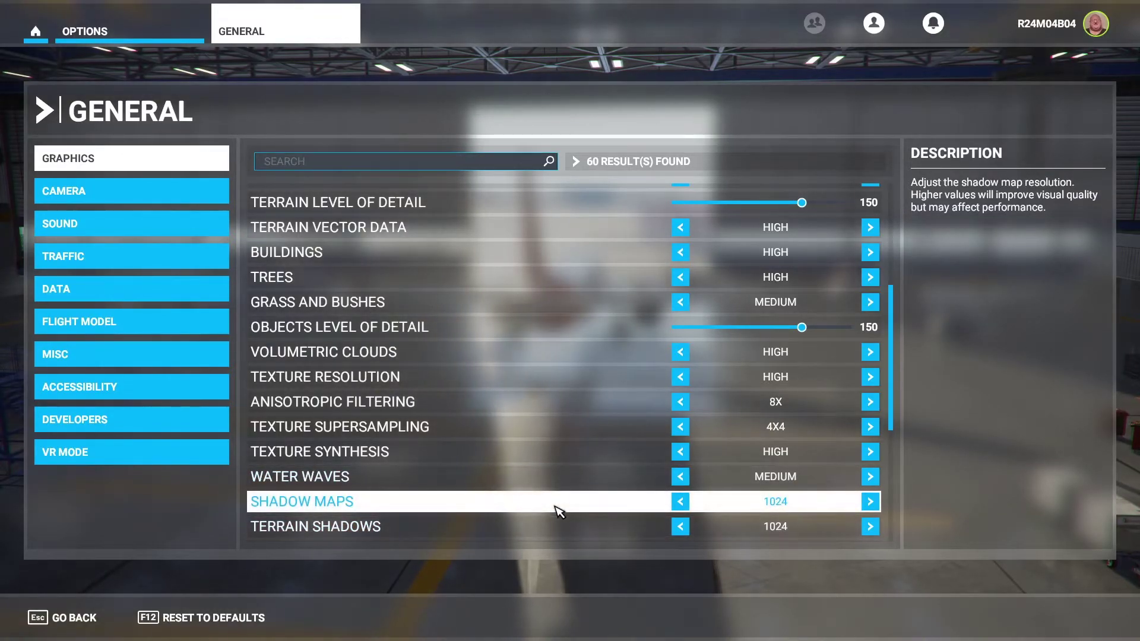
pyautogui.scroll(-1, 561, 512)
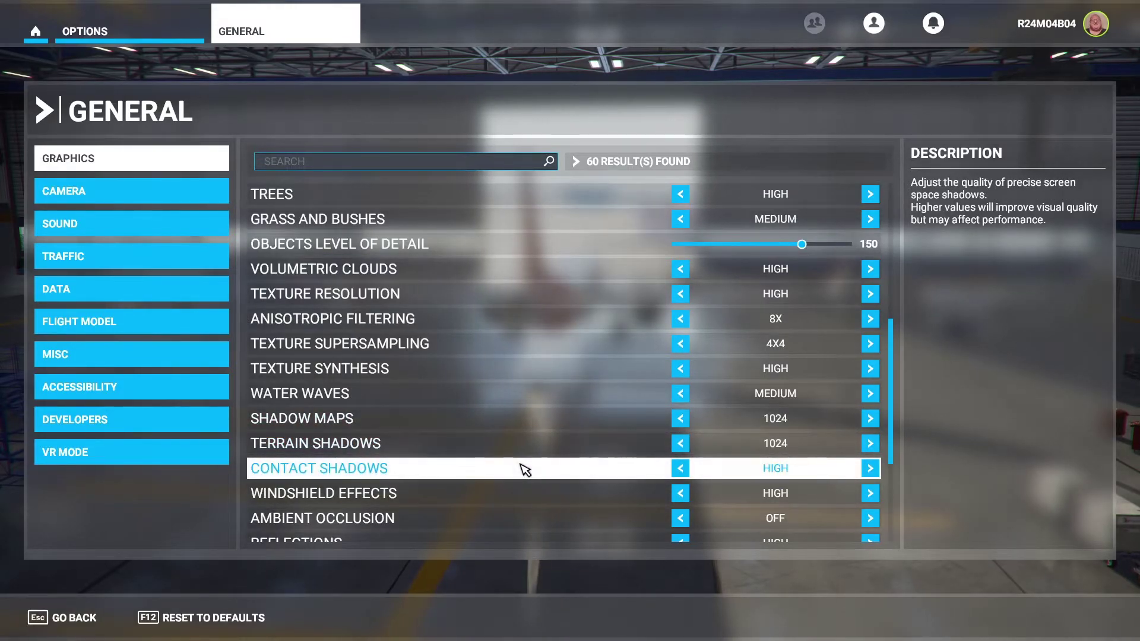
pyautogui.scroll(-1, 517, 469)
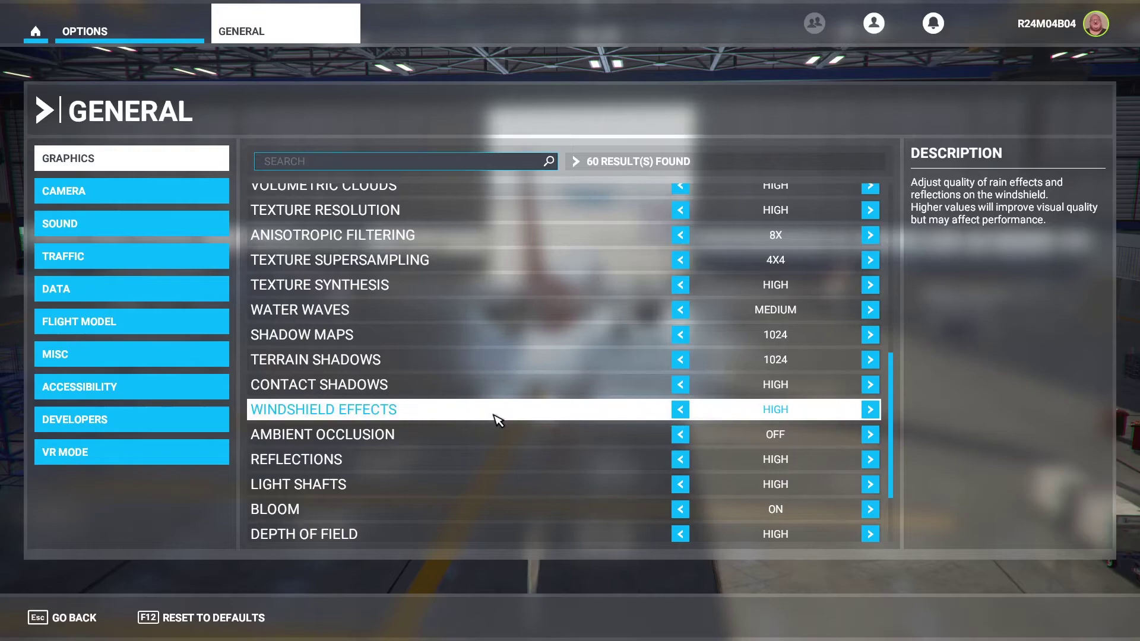
pyautogui.click(473, 391)
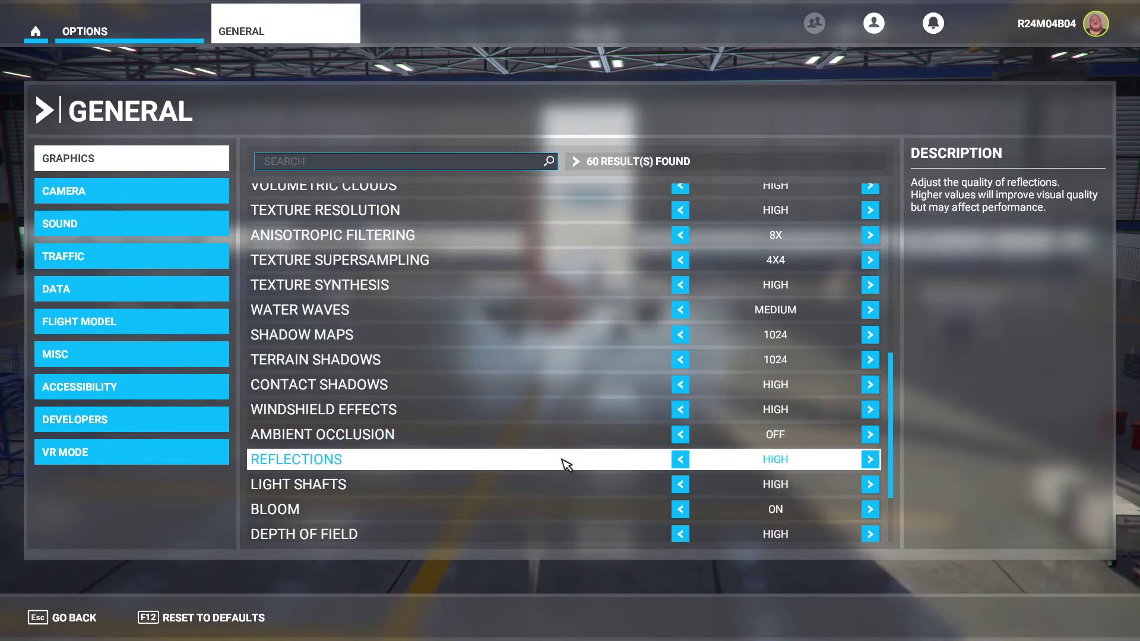
pyautogui.scroll(-2, 567, 465)
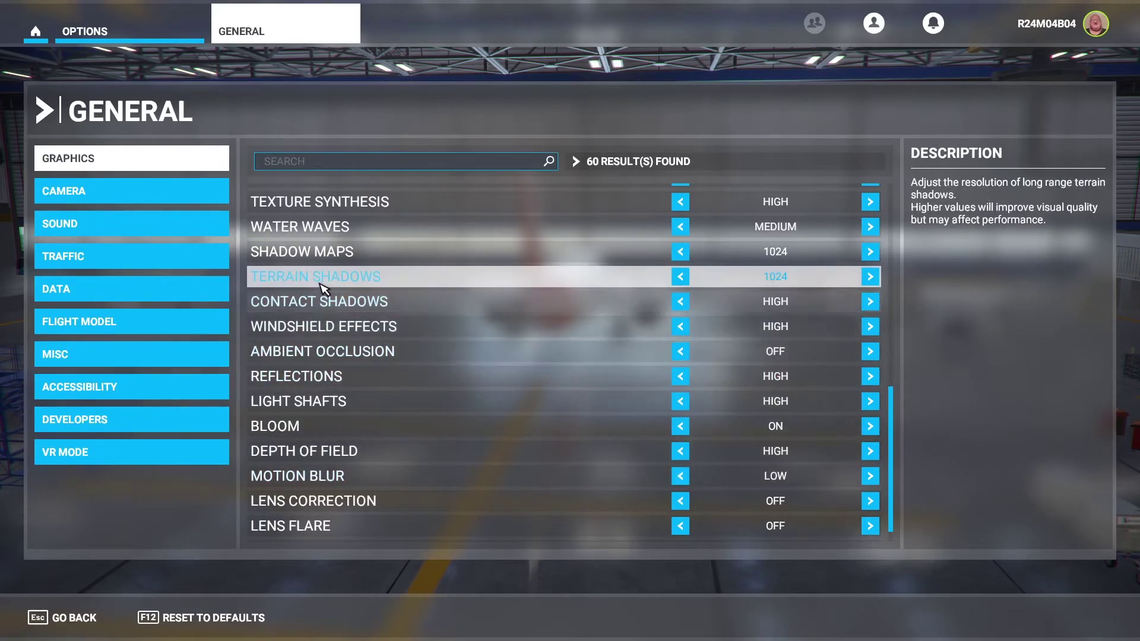
# Review the traffic options, covering aviation traffic, airport life, and land and sea traffic densities
pyautogui.click(188, 269)
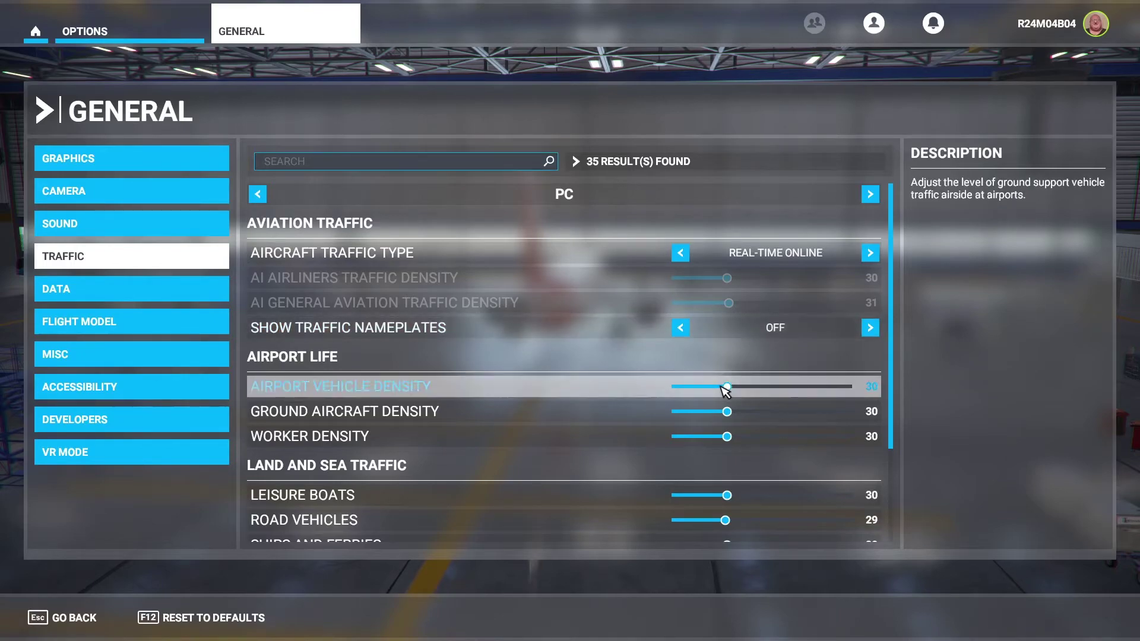
pyautogui.scroll(-2, 739, 422)
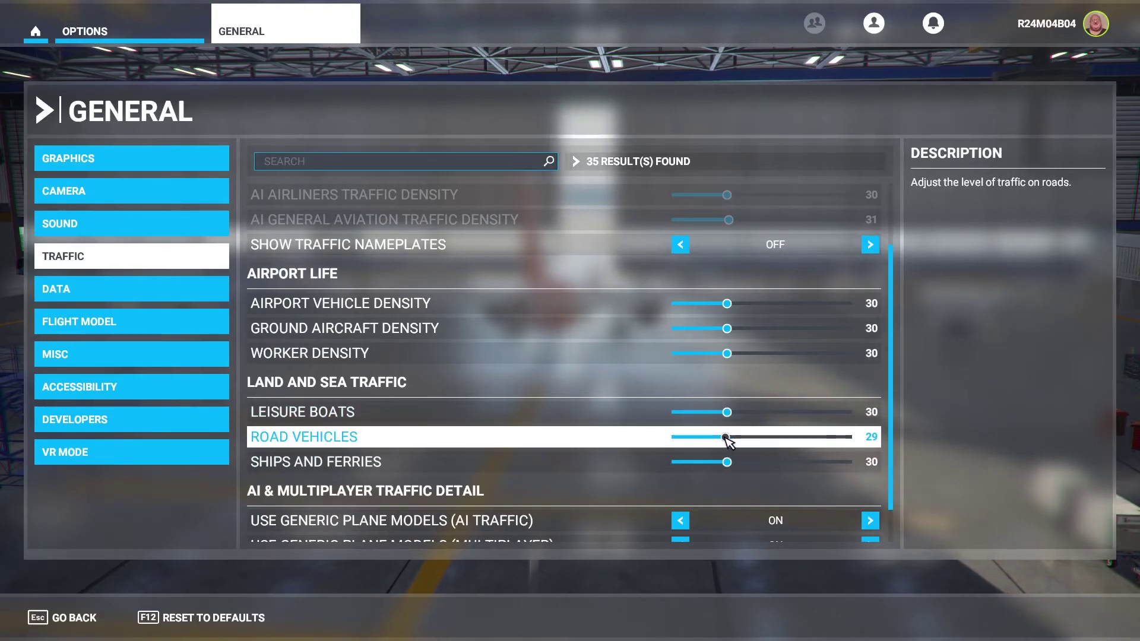
pyautogui.click(727, 437)
pyautogui.scroll(-1, 659, 408)
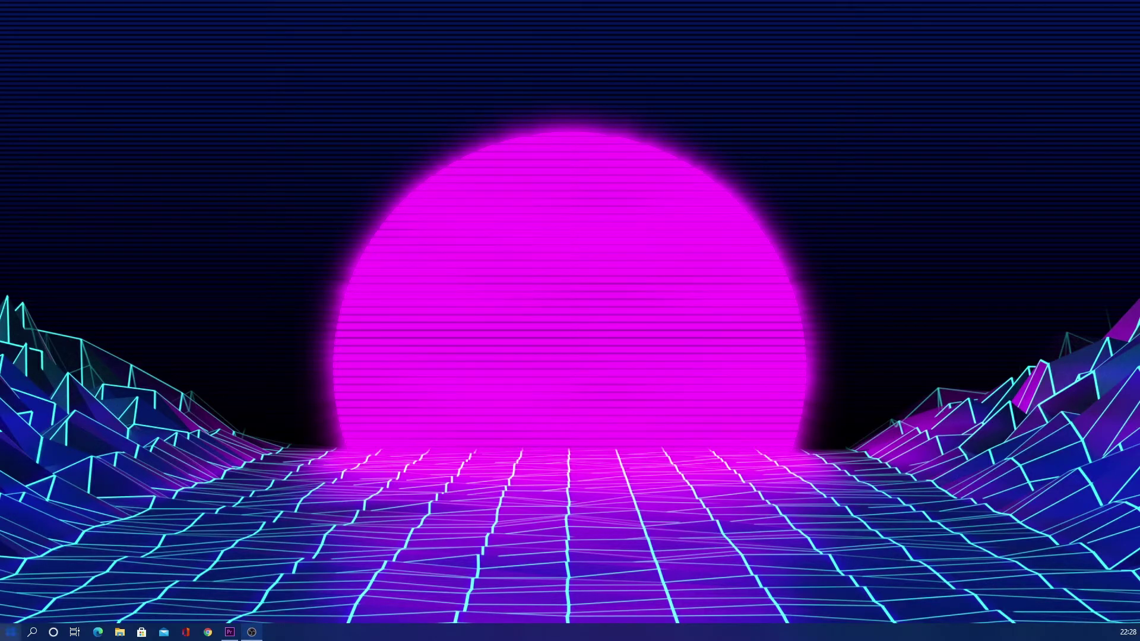
# Find the Windows Game Mode settings, check whether Game Mode is switched off, and close Settings
pyautogui.press('super')
pyautogui.write('t')
pyautogui.press('BackSpace')
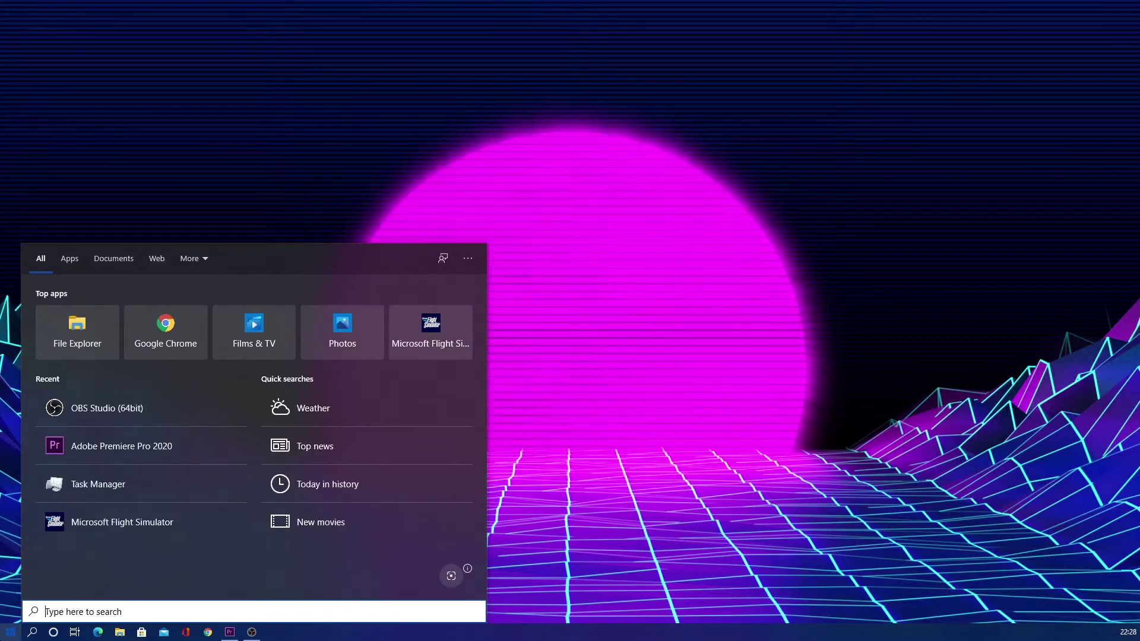
pyautogui.write('game')
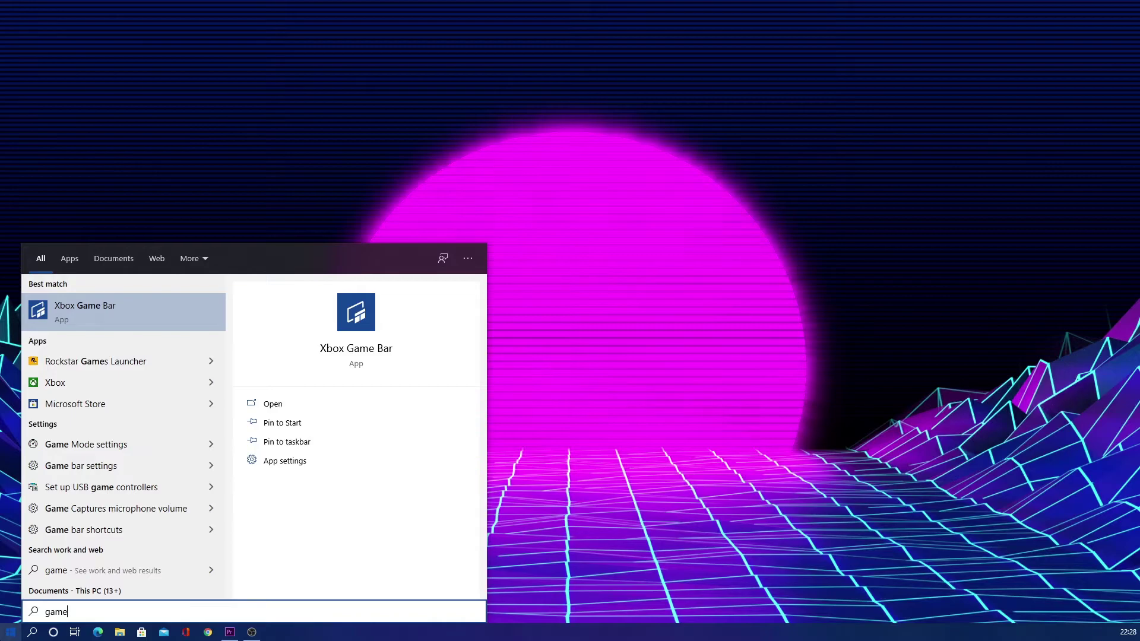
pyautogui.click(95, 452)
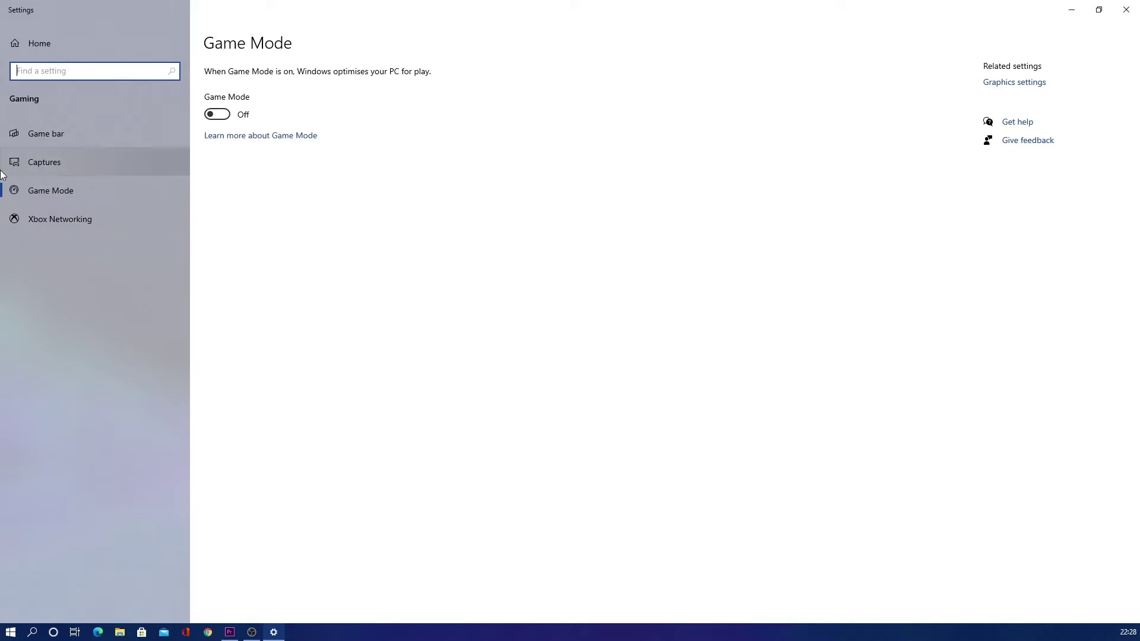
pyautogui.click(499, 136)
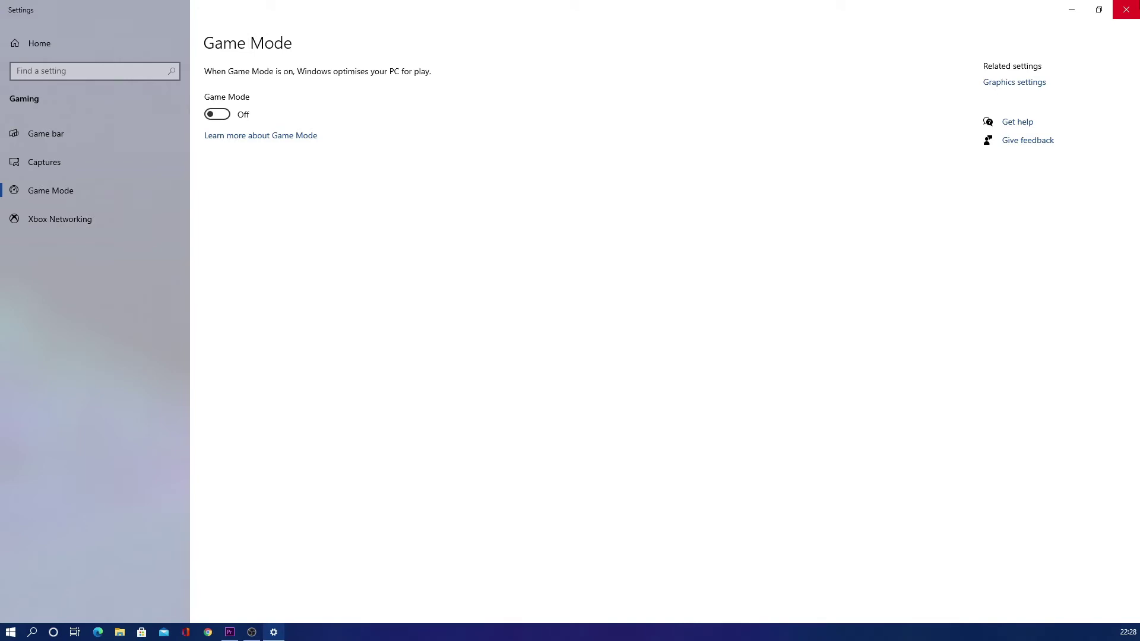
pyautogui.click(1126, 9)
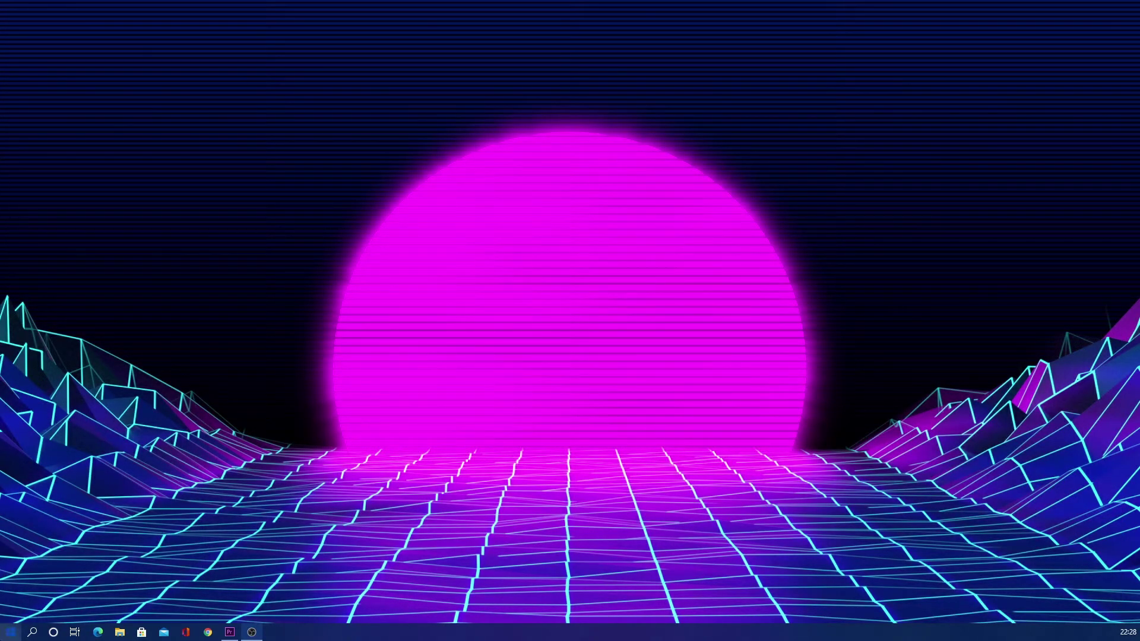
pyautogui.click(11, 632)
pyautogui.write('ta')
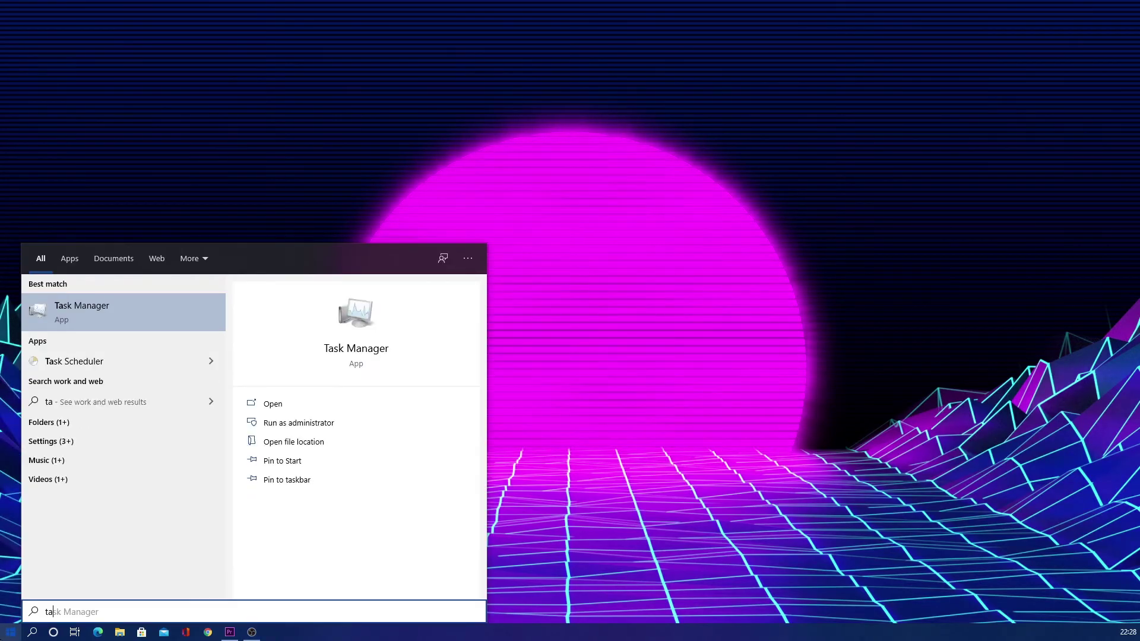
pyautogui.click(89, 315)
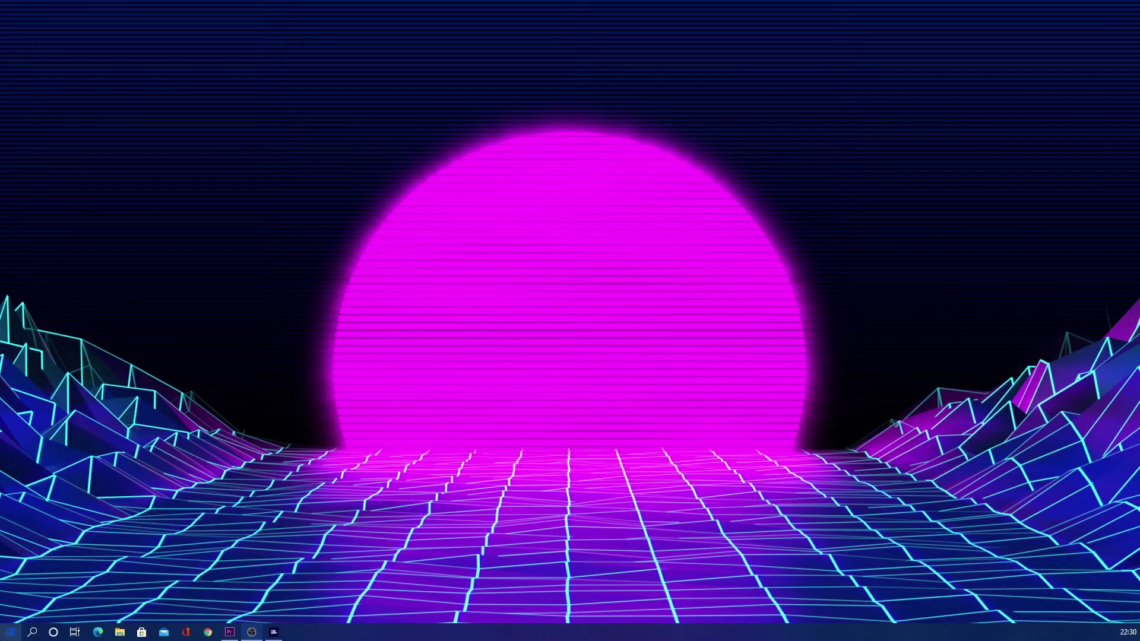
# Open Task Manager and locate the FlightSimulator.exe process in the detailed process list
pyautogui.click(11, 632)
pyautogui.write('ta')
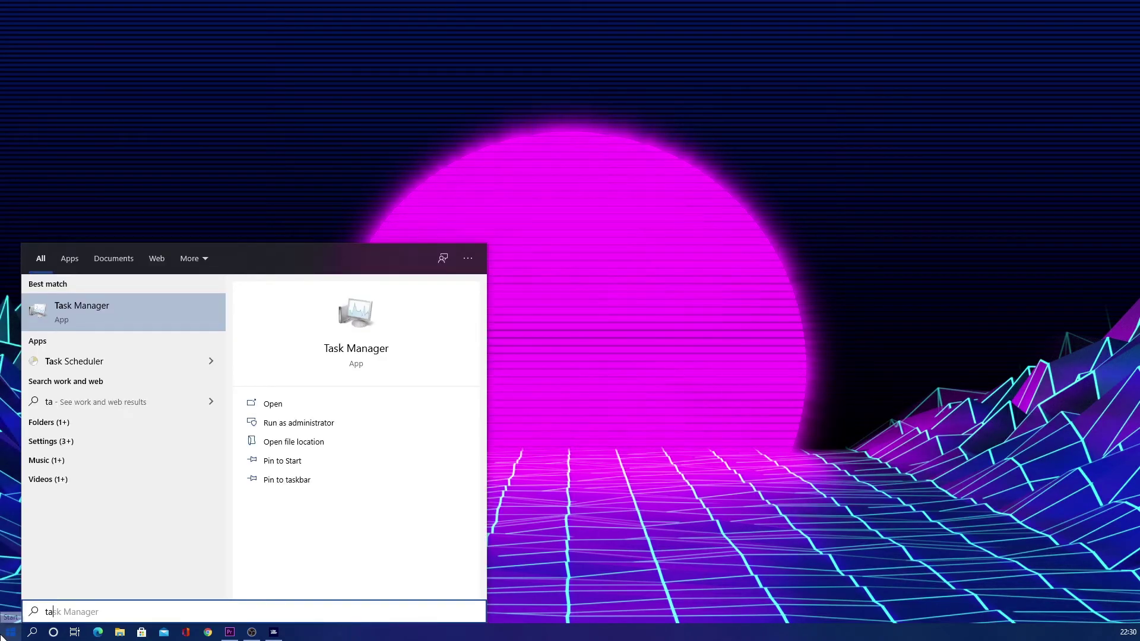
pyautogui.click(74, 310)
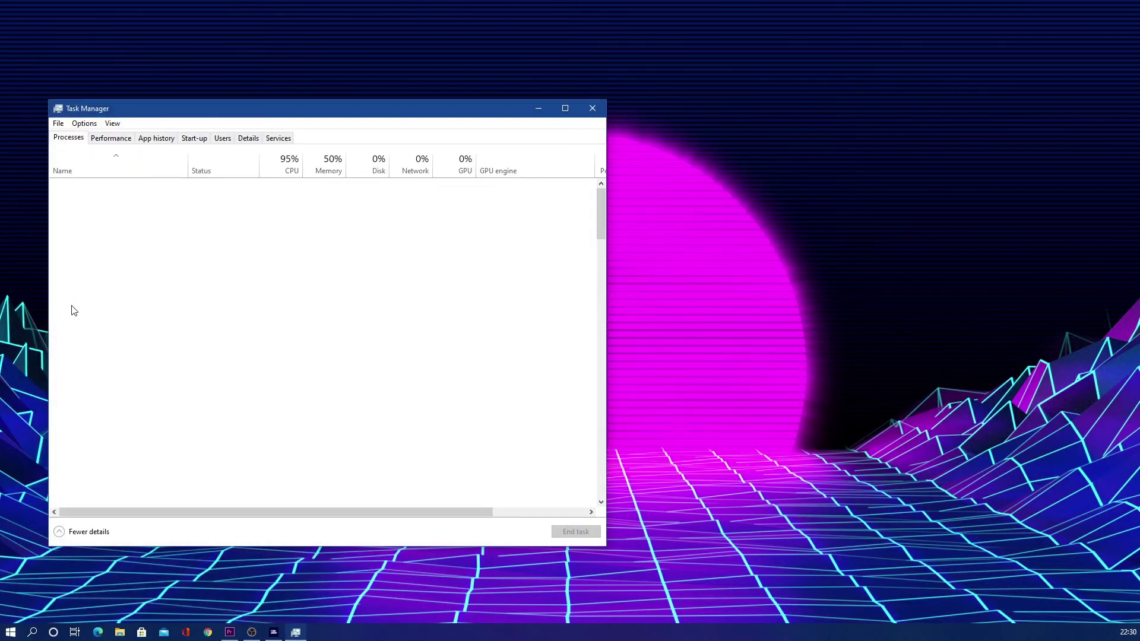
pyautogui.click(248, 142)
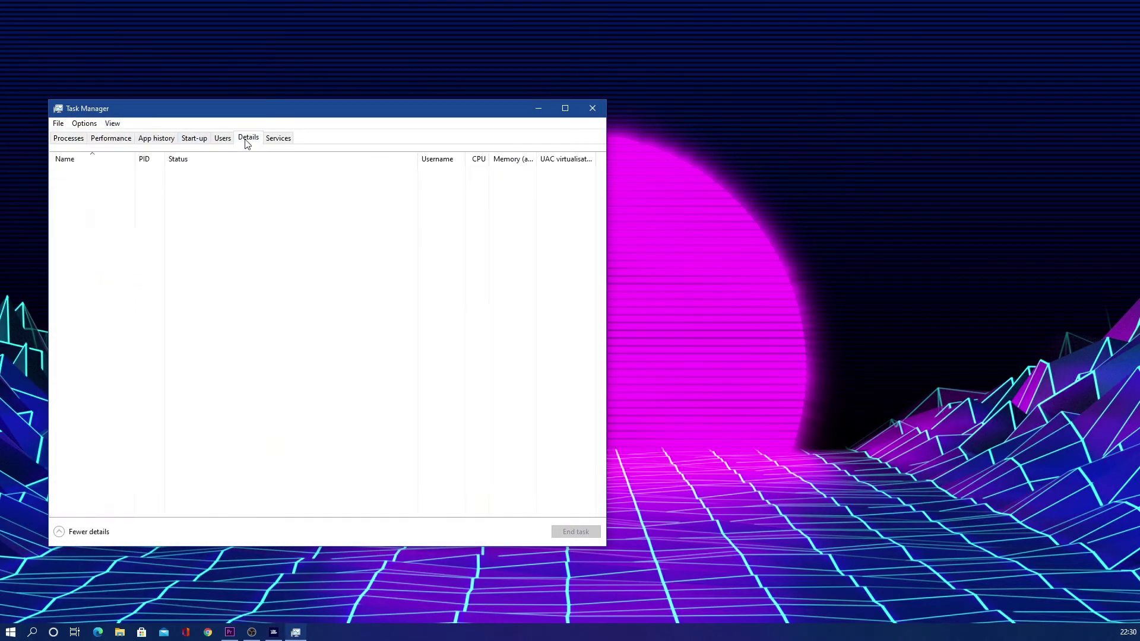
pyautogui.scroll(-3, 202, 309)
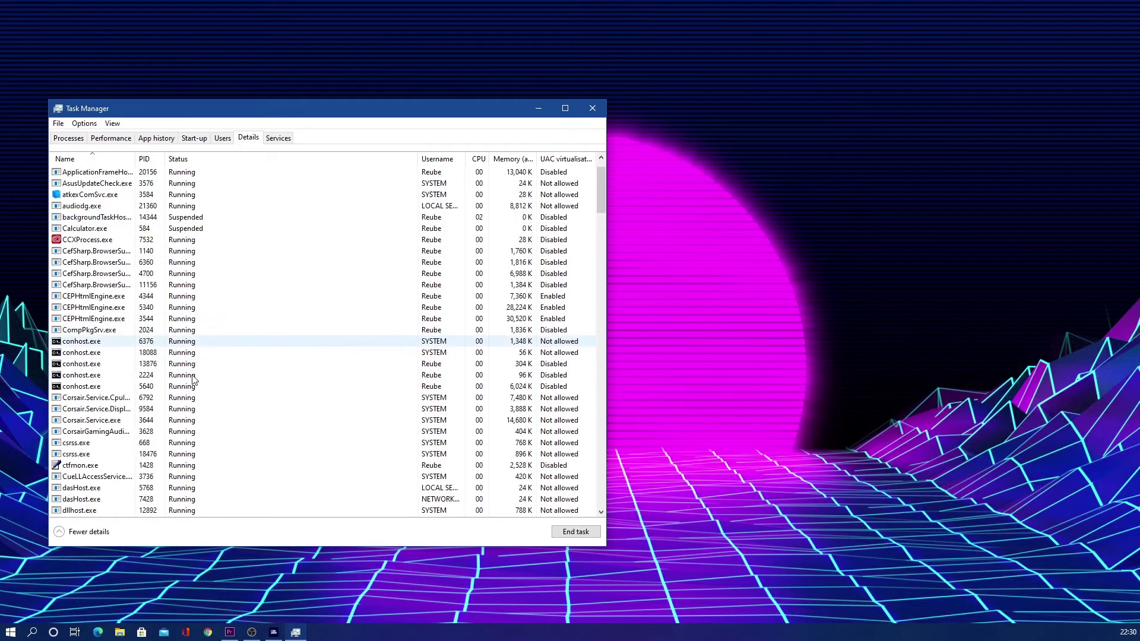
pyautogui.scroll(-2, 191, 392)
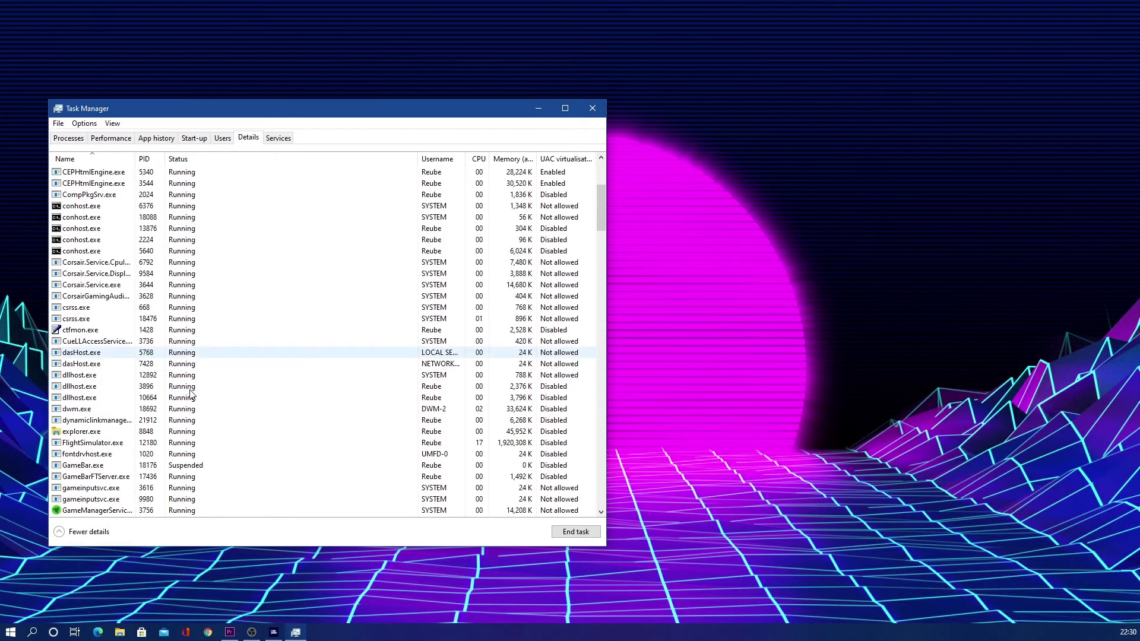
# Set the priority of the FlightSimulator.exe process to High, confirm the change, and close Task Manager
pyautogui.rightClick(154, 446)
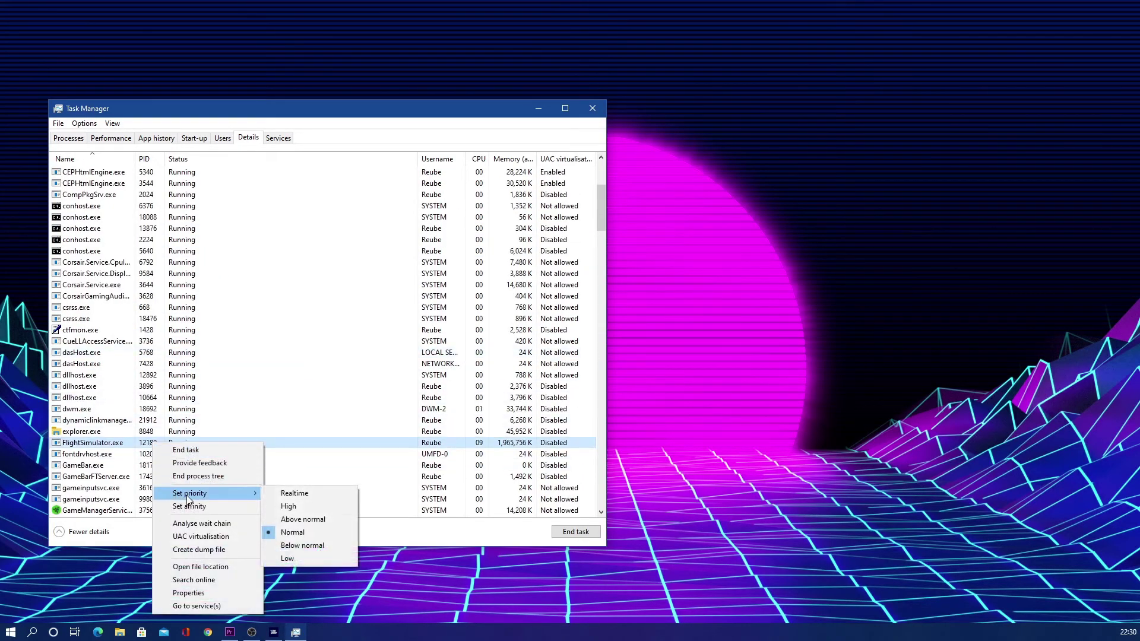
pyautogui.click(296, 512)
pyautogui.click(567, 337)
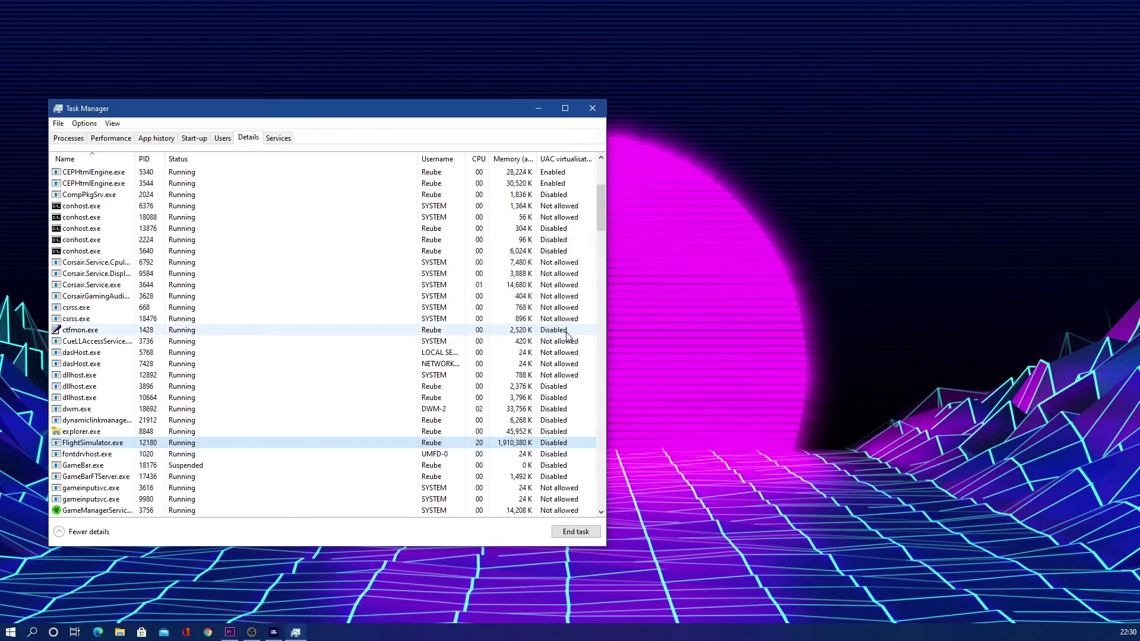
pyautogui.moveTo(408, 115); pyautogui.dragTo(507, 102)
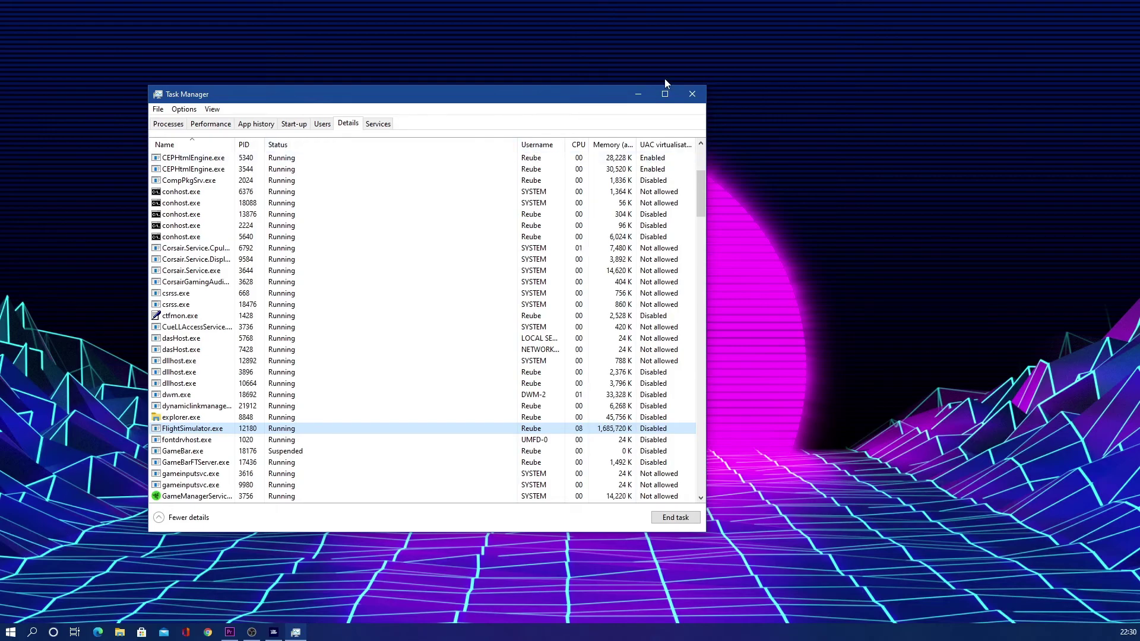
pyautogui.click(693, 95)
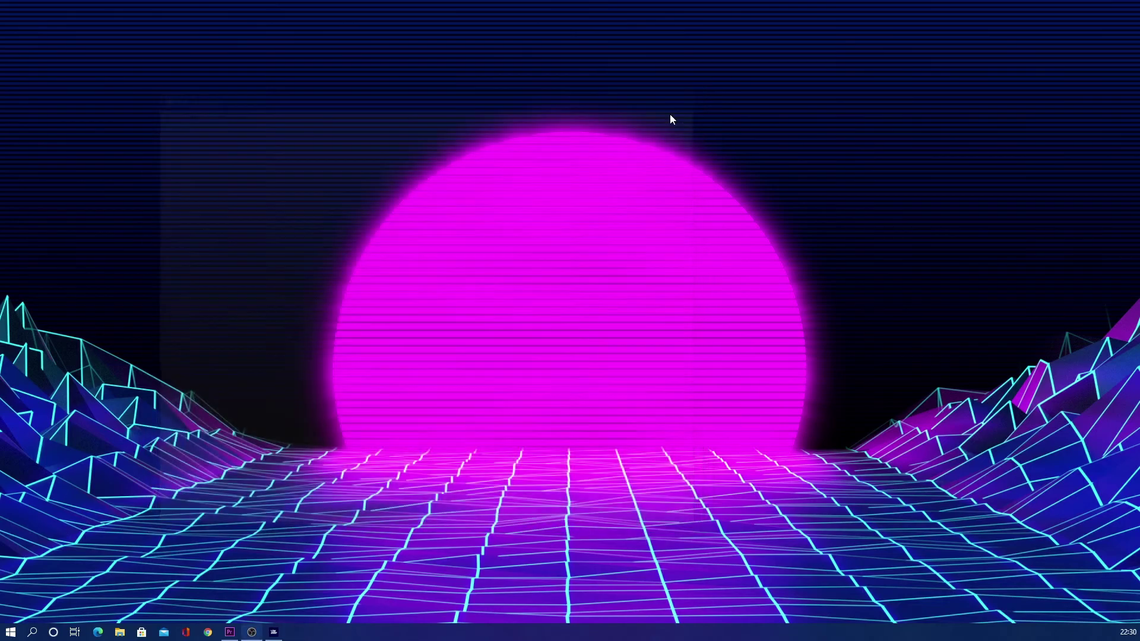